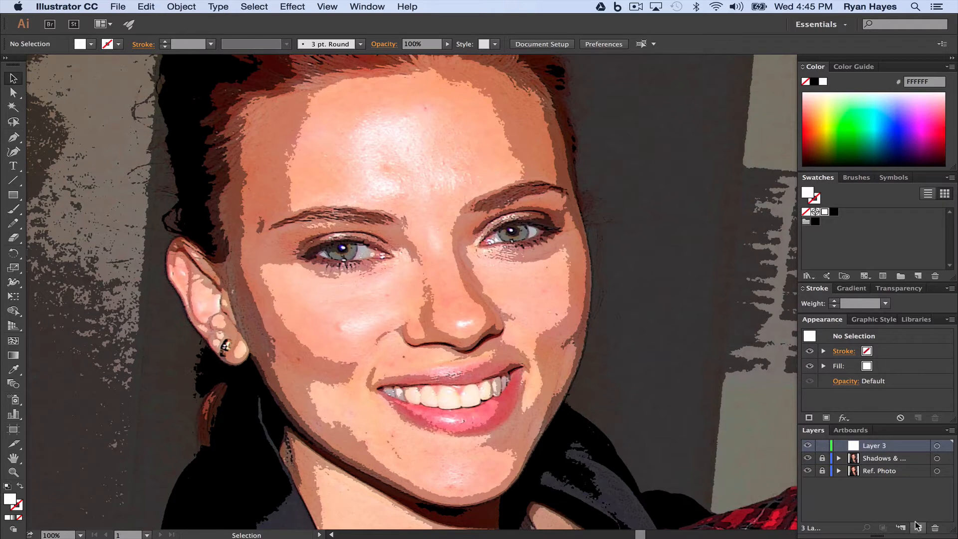
# Step: Rename the new layer Color Palette and draw a square about 1.11 in wide on it, in the dark background beside the forehead
pyautogui.doubleClick(874, 446)
pyautogui.write('Color Pal')
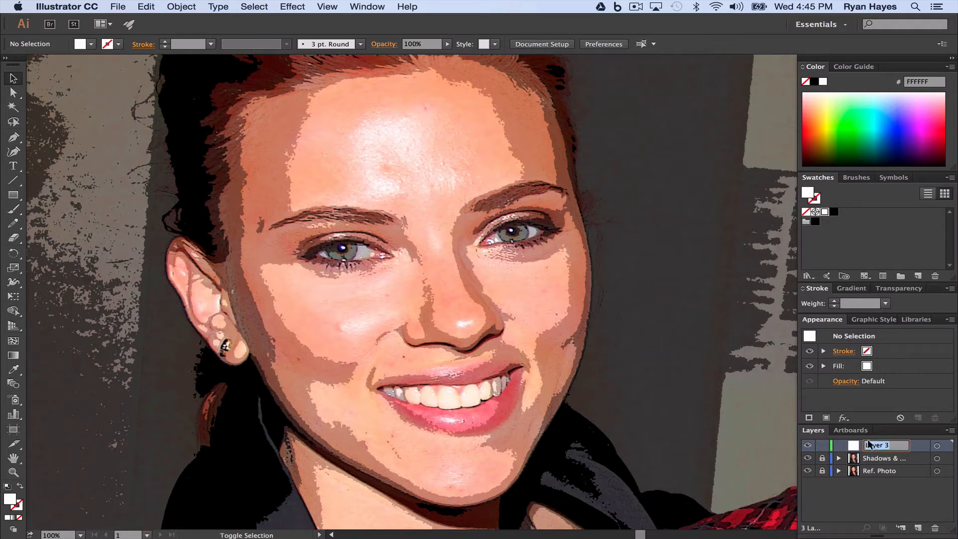
pyautogui.write('ette')
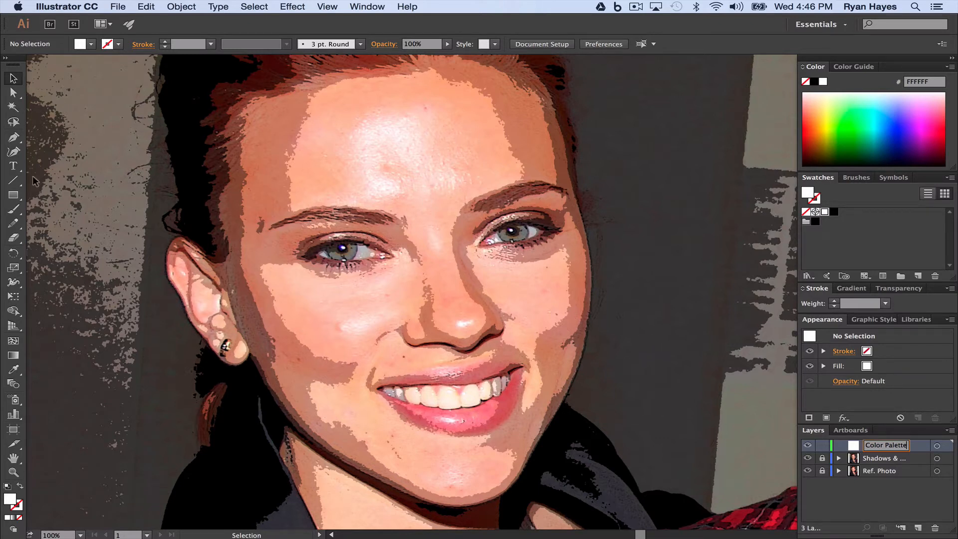
pyautogui.click(16, 199)
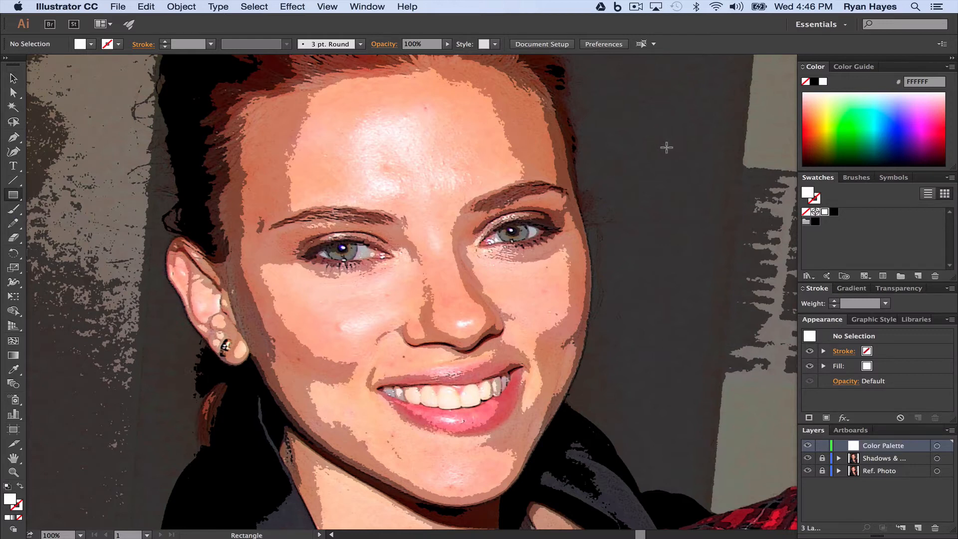
pyautogui.moveTo(668, 150); pyautogui.dragTo(694, 172)
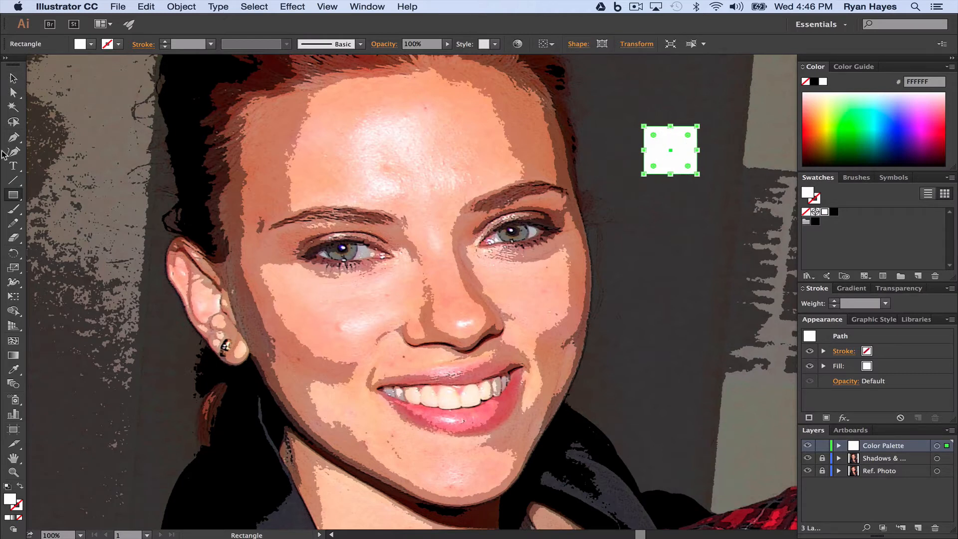
# Step: Set the Eyedropper's raster sample size to 3 x 3 Average and fill the square with the light skin tone sampled from the forehead
pyautogui.click(12, 370)
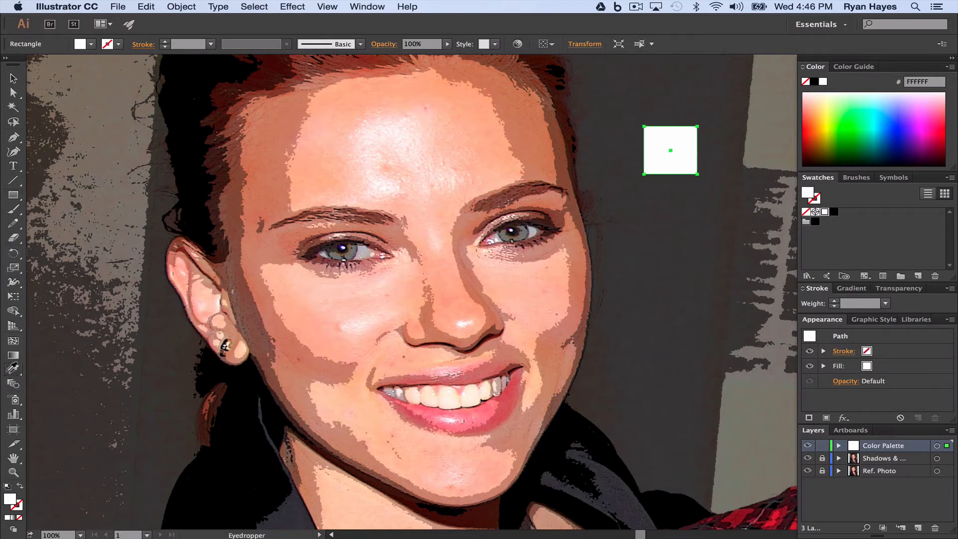
pyautogui.doubleClick(15, 373)
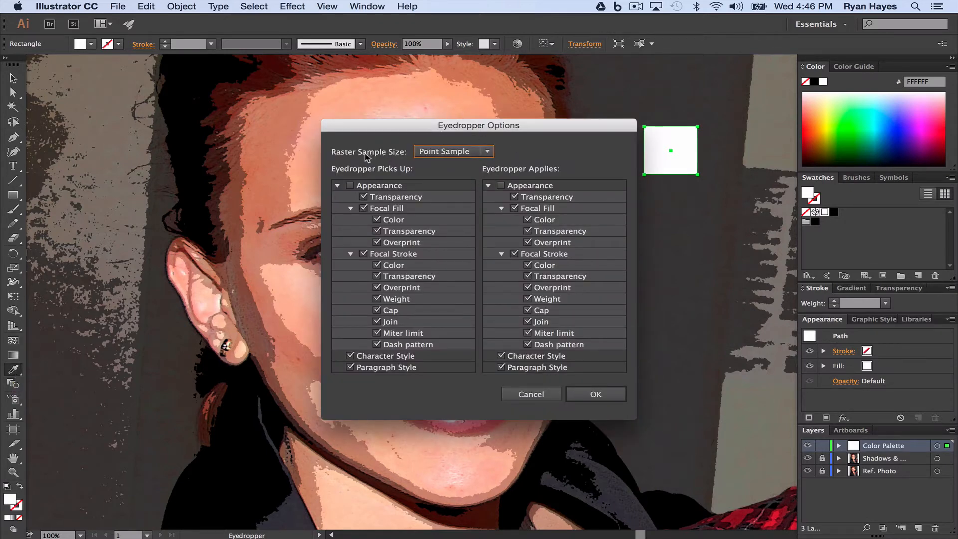
pyautogui.click(471, 152)
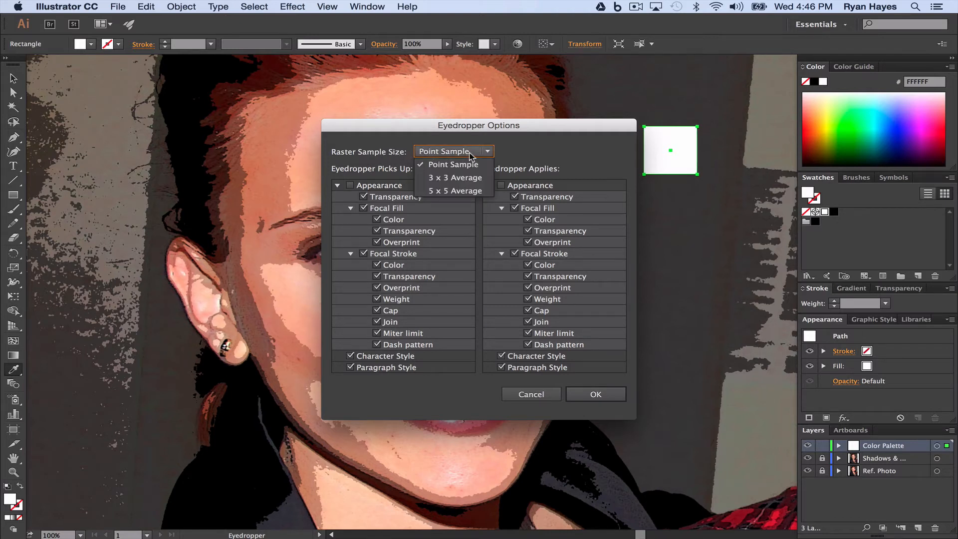
pyautogui.click(470, 178)
pyautogui.click(598, 394)
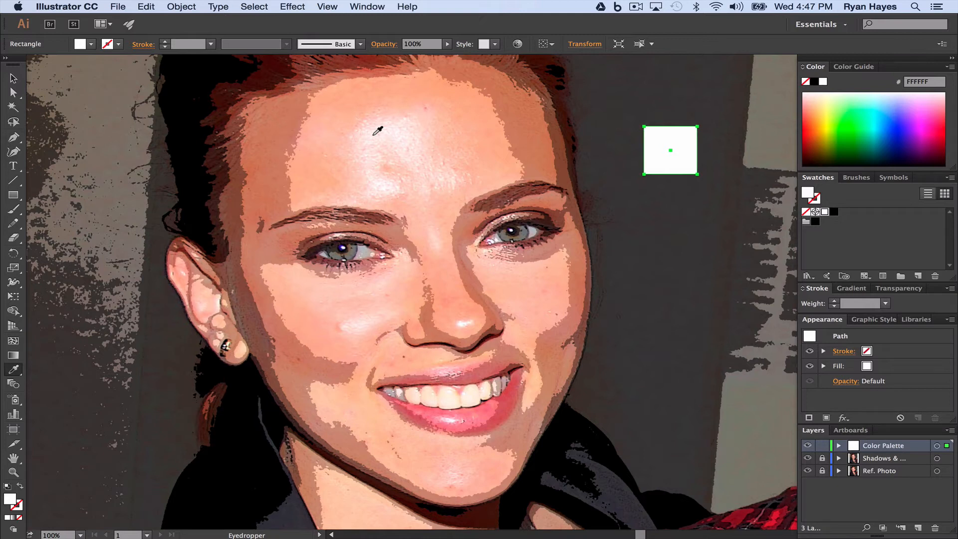
pyautogui.click(428, 128)
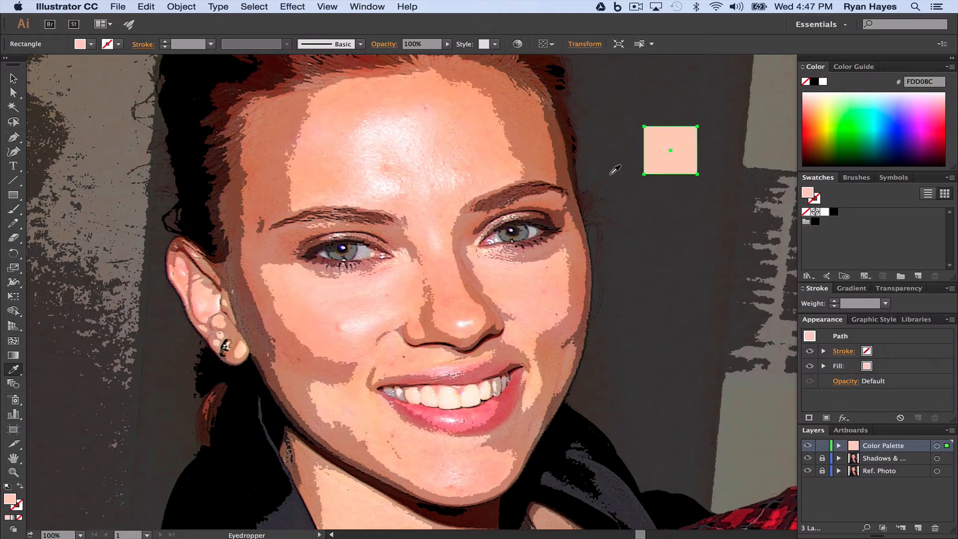
# Step: Duplicate the square straight down to mouth level and fill the copy with the dark shadow tone sampled from the cheek's outer edge
pyautogui.click(14, 79)
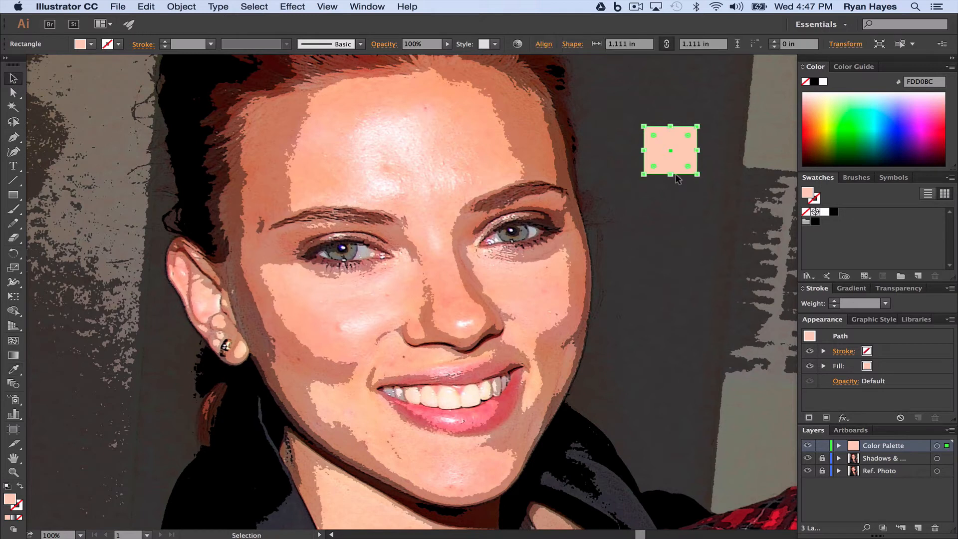
pyautogui.moveTo(672, 164); pyautogui.dragTo(664, 429)
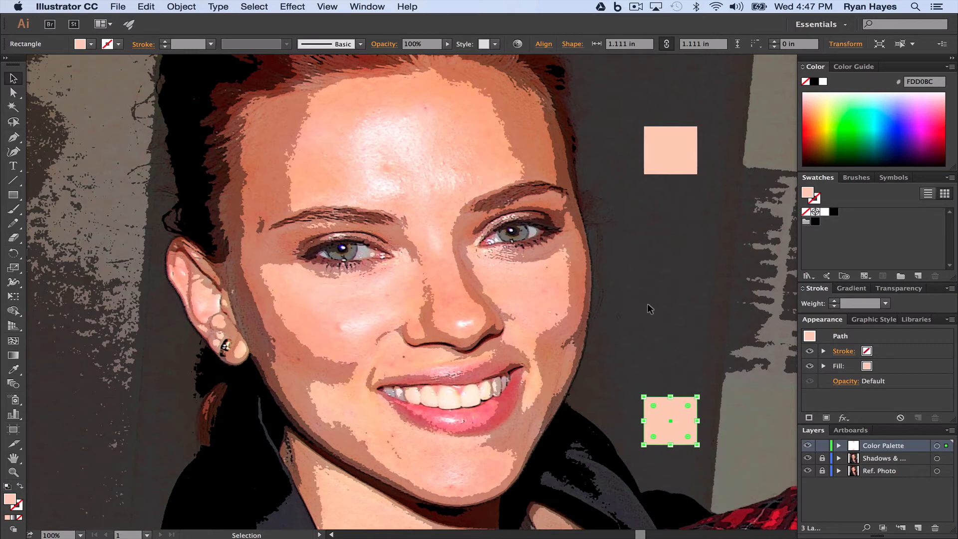
pyautogui.press('i')
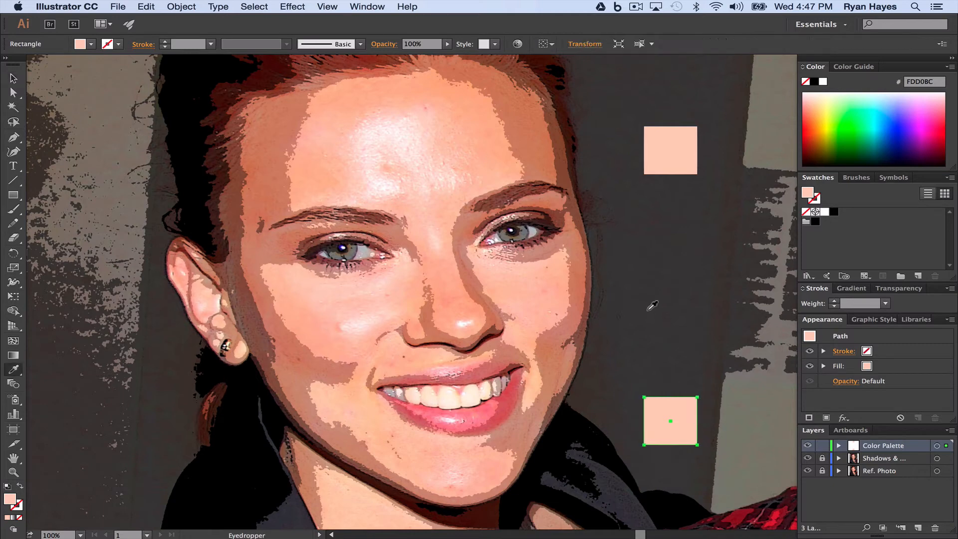
pyautogui.click(575, 340)
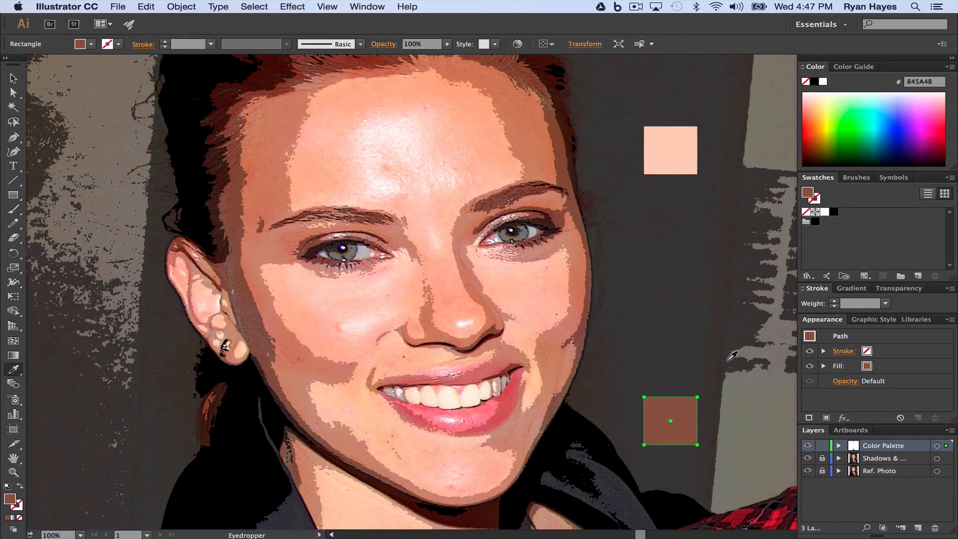
# Step: Select both squares and set the blend options to Specified Steps with 4 steps
pyautogui.click(14, 79)
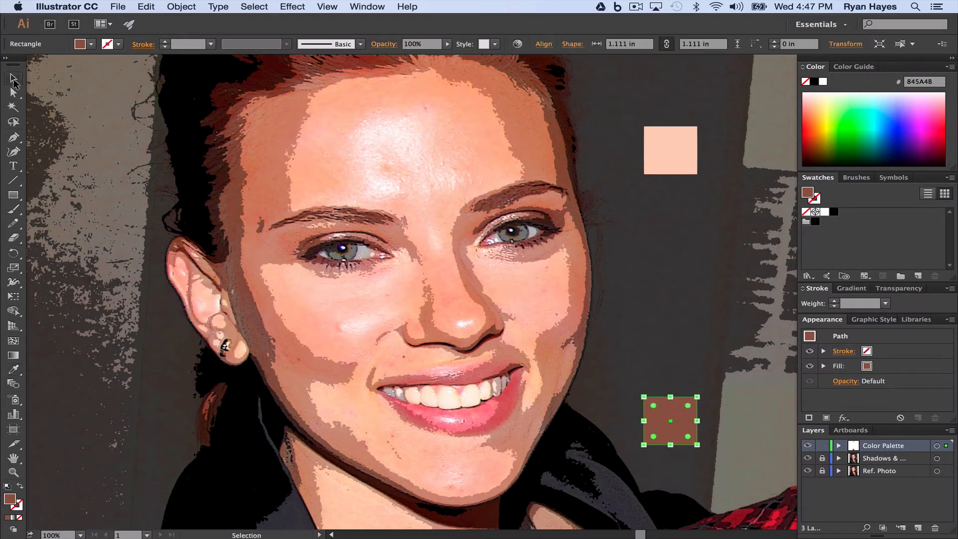
pyautogui.moveTo(616, 106); pyautogui.dragTo(735, 448)
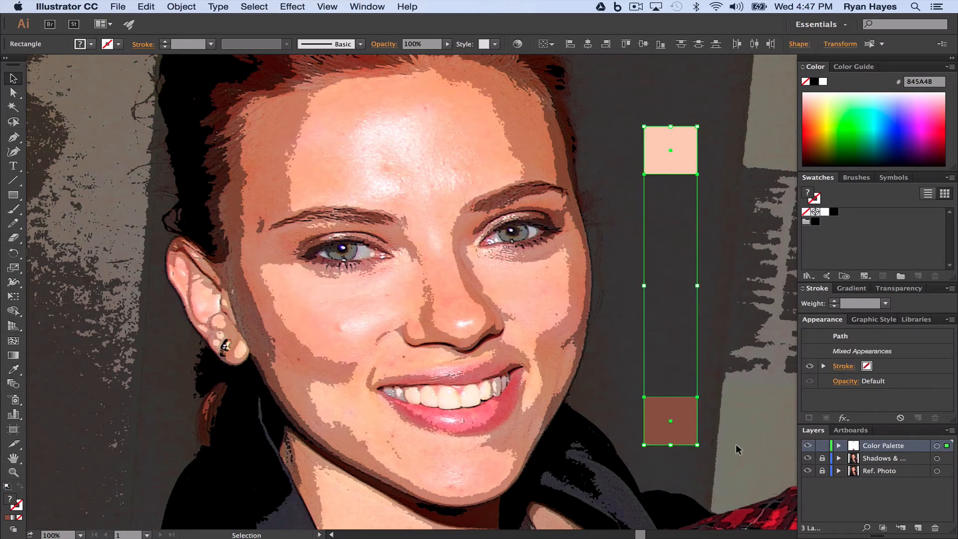
pyautogui.click(179, 9)
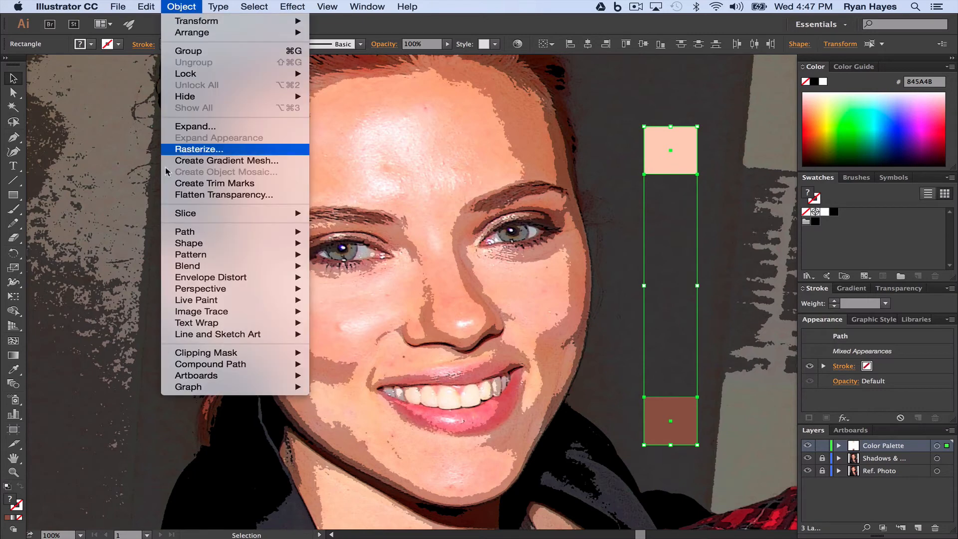
pyautogui.moveTo(197, 270)
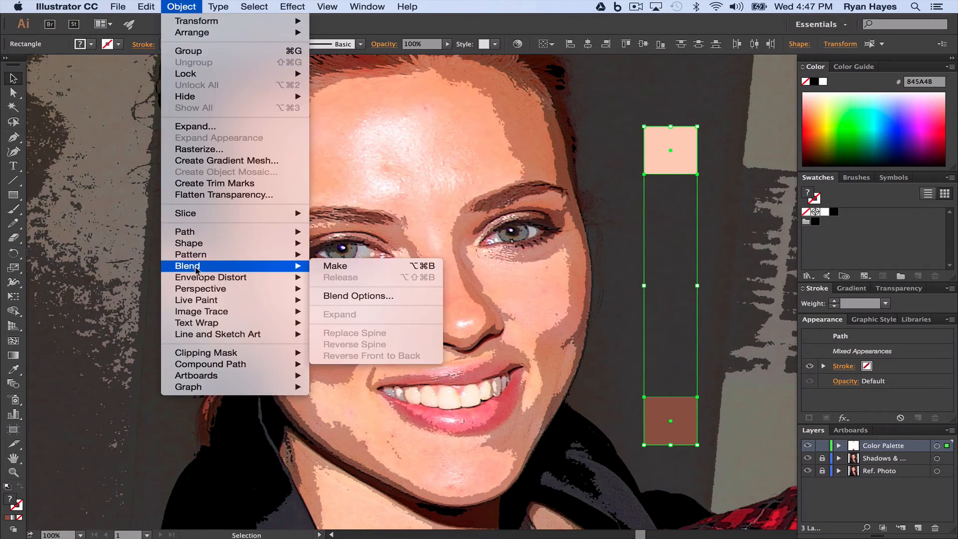
pyautogui.click(362, 298)
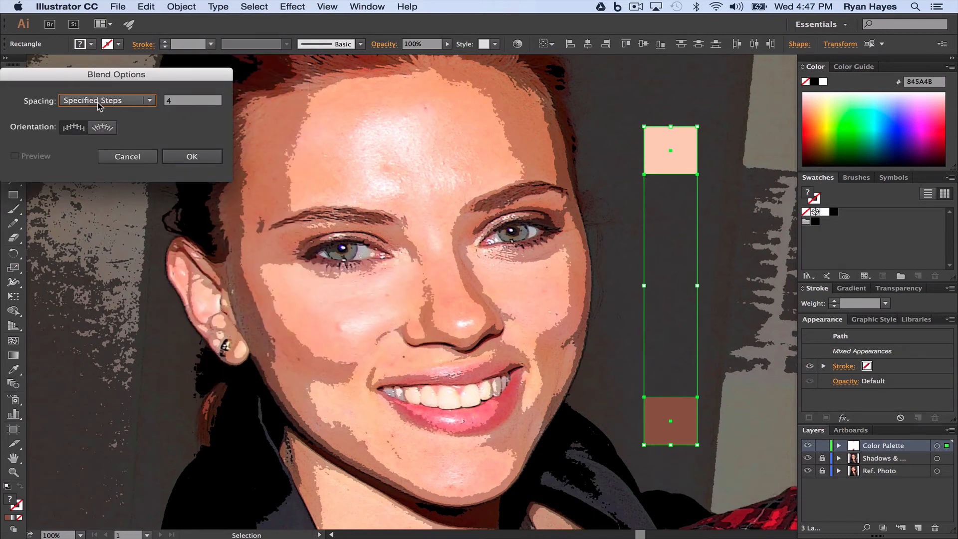
pyautogui.click(144, 103)
pyautogui.click(113, 112)
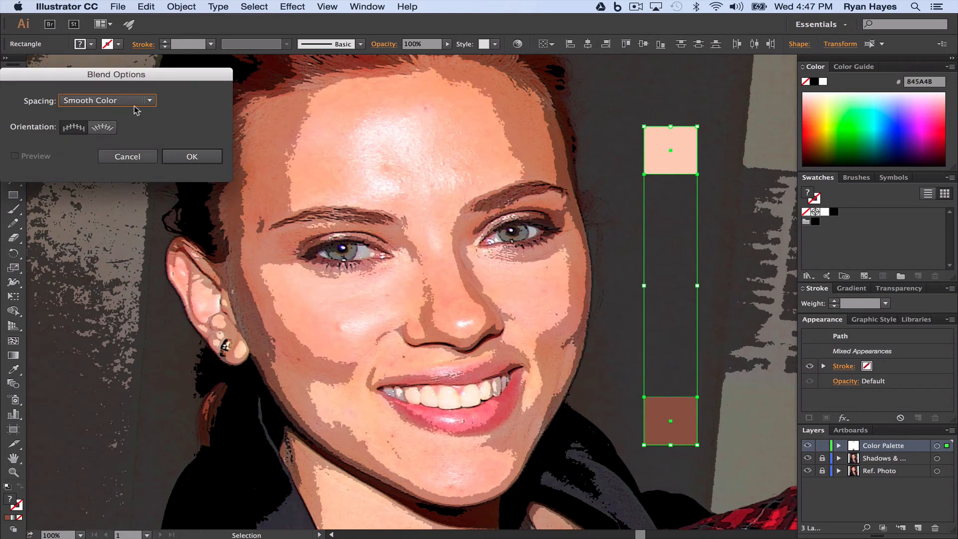
pyautogui.click(134, 104)
pyautogui.click(96, 127)
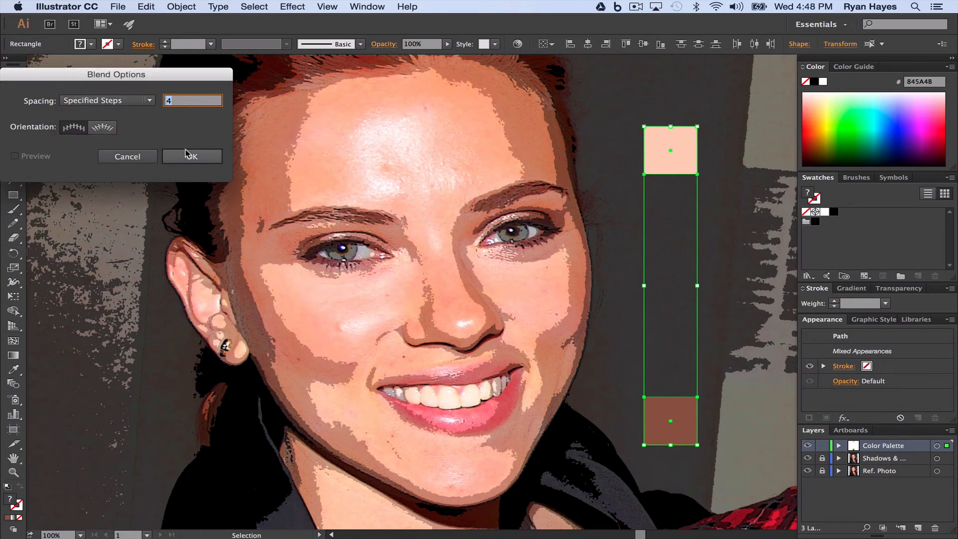
pyautogui.click(199, 161)
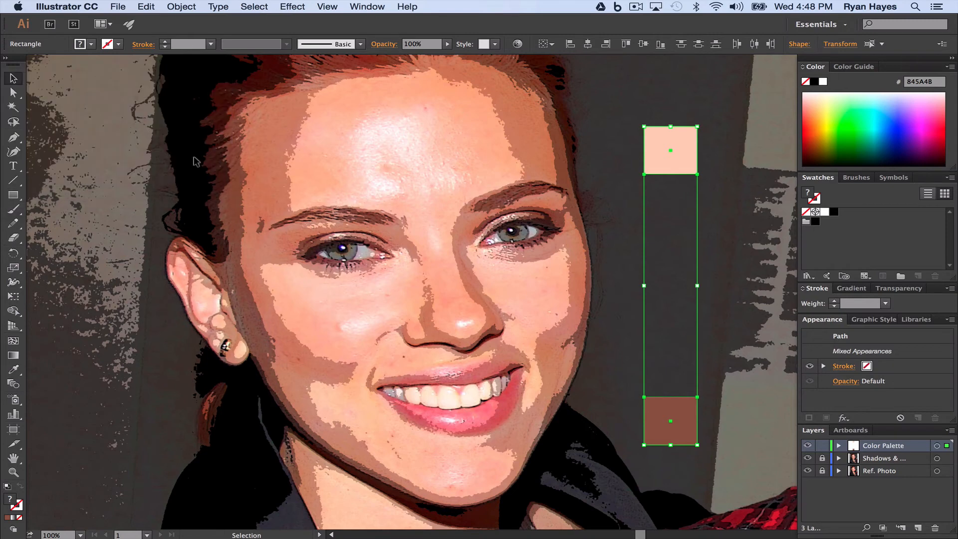
# Step: Make a blend between the light and dark squares
pyautogui.click(178, 7)
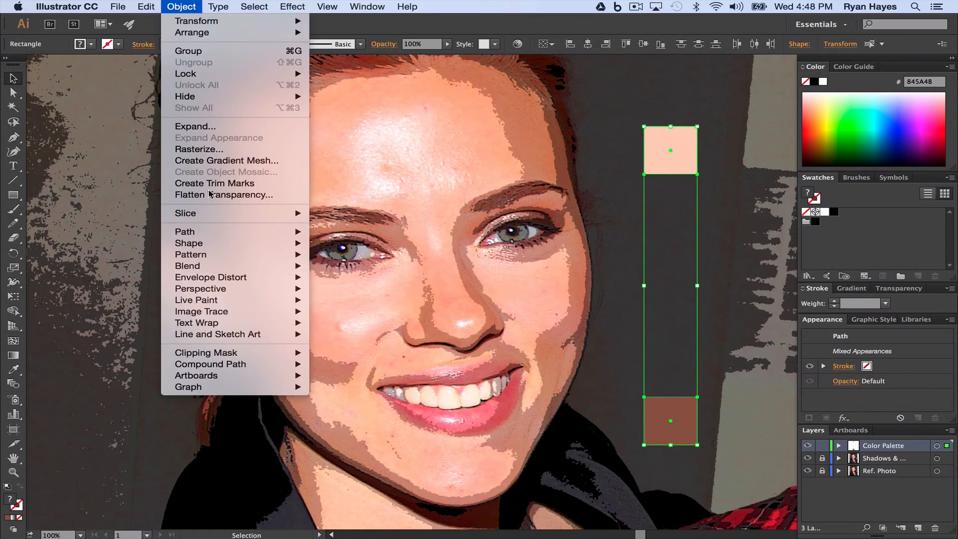
pyautogui.moveTo(212, 266)
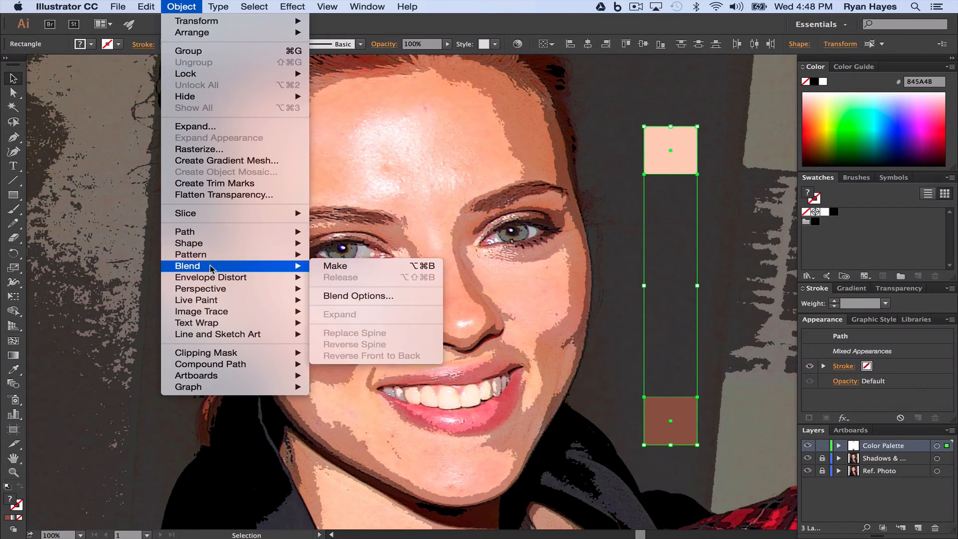
pyautogui.click(412, 271)
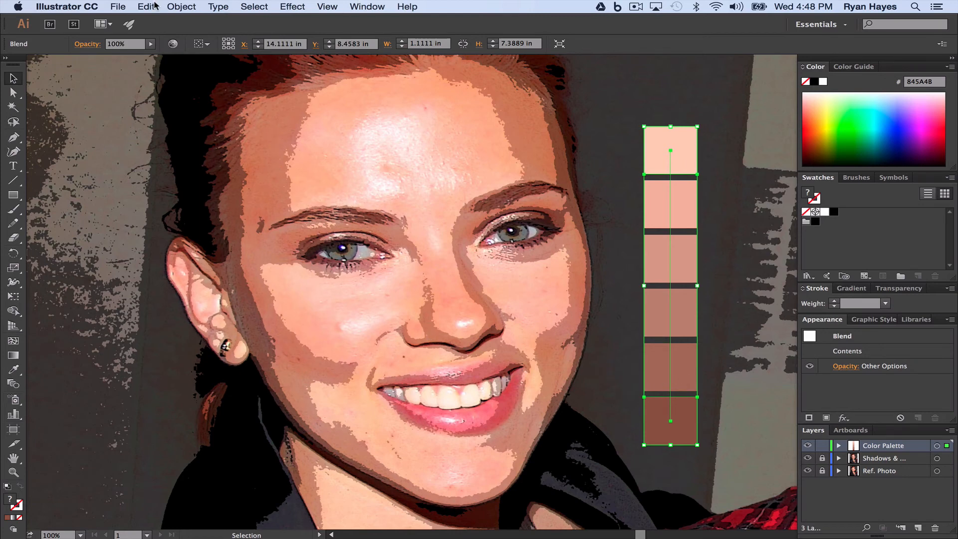
# Step: Expand the blend with Object and Fill enabled, and ungroup it into separate color squares
pyautogui.click(182, 7)
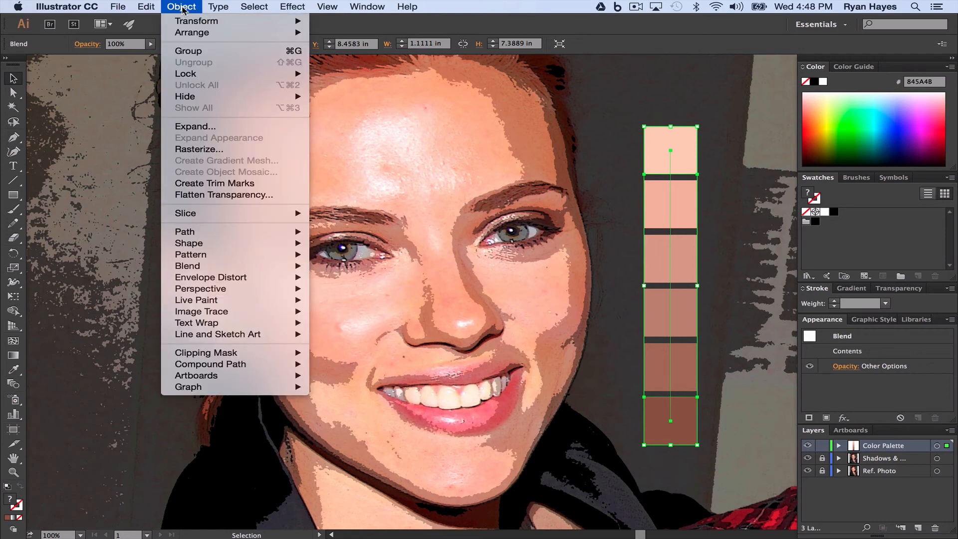
pyautogui.click(212, 131)
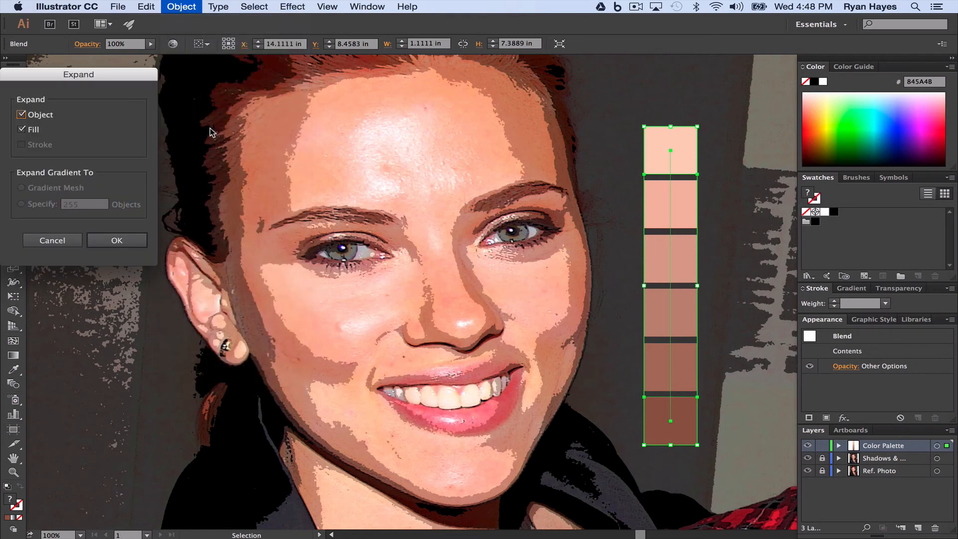
pyautogui.click(123, 245)
pyautogui.click(185, 7)
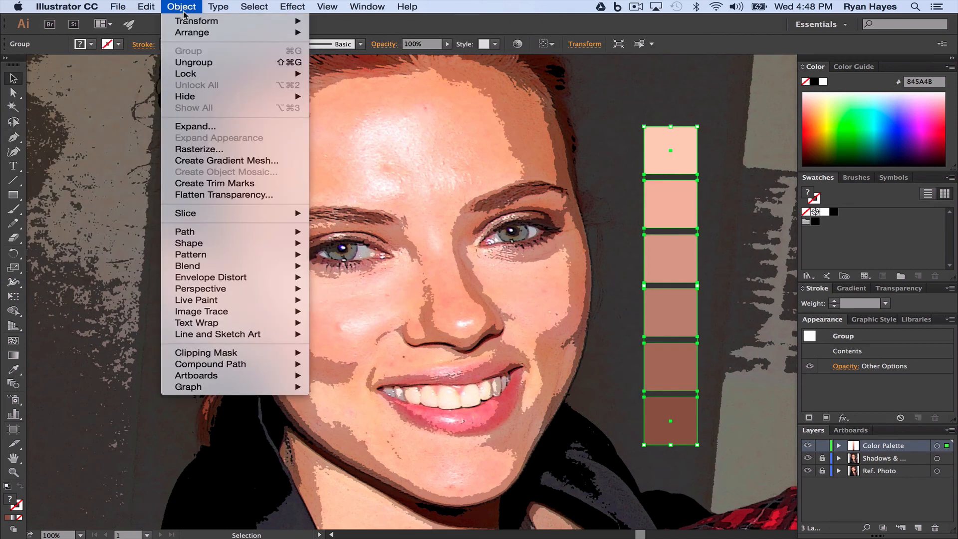
pyautogui.click(193, 65)
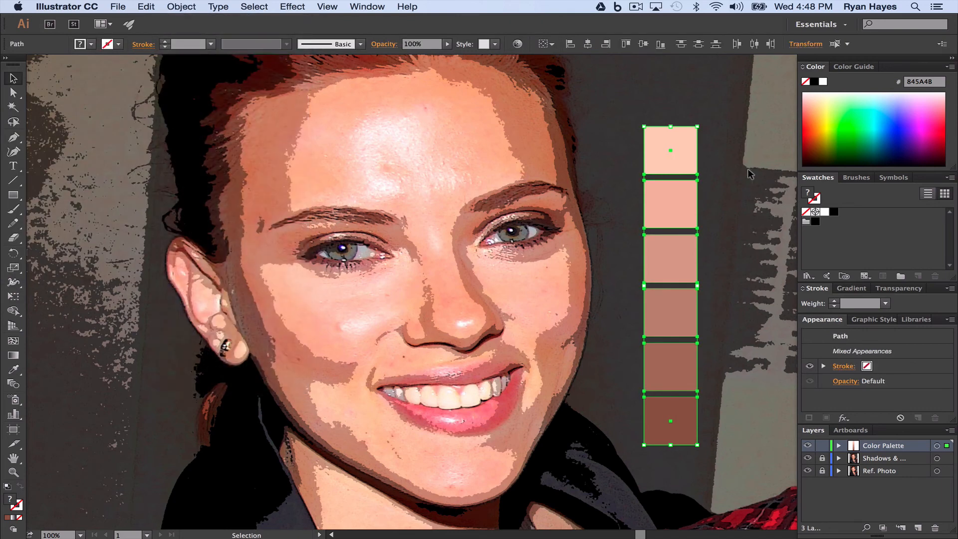
pyautogui.click(723, 172)
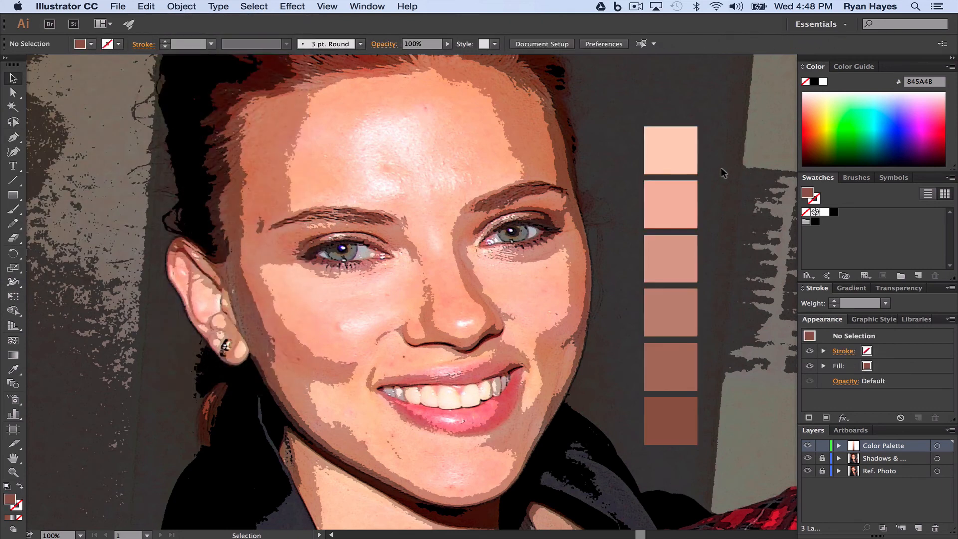
# Step: Select all the skin-tone squares and create a color group named Skintones from the selected artwork
pyautogui.click(657, 207)
pyautogui.moveTo(628, 105); pyautogui.dragTo(717, 451)
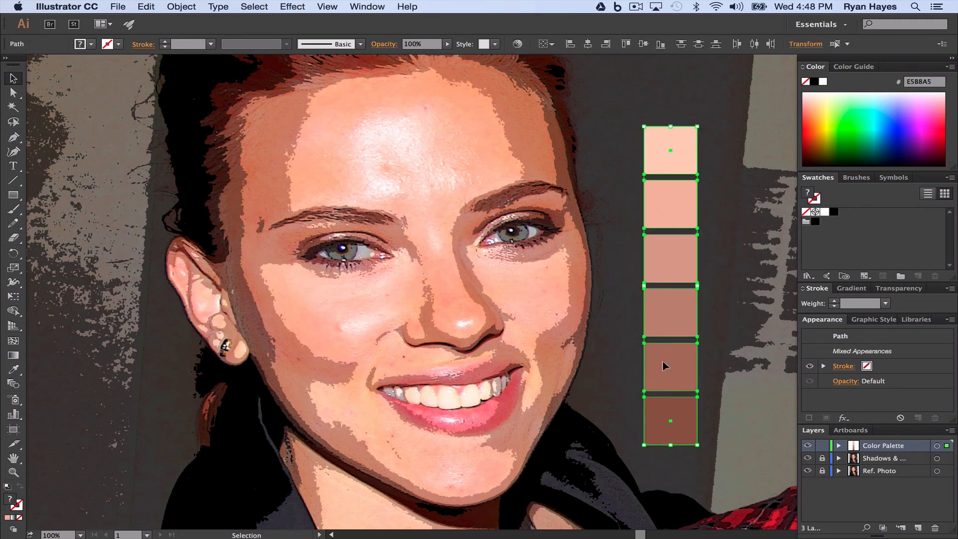
pyautogui.click(900, 276)
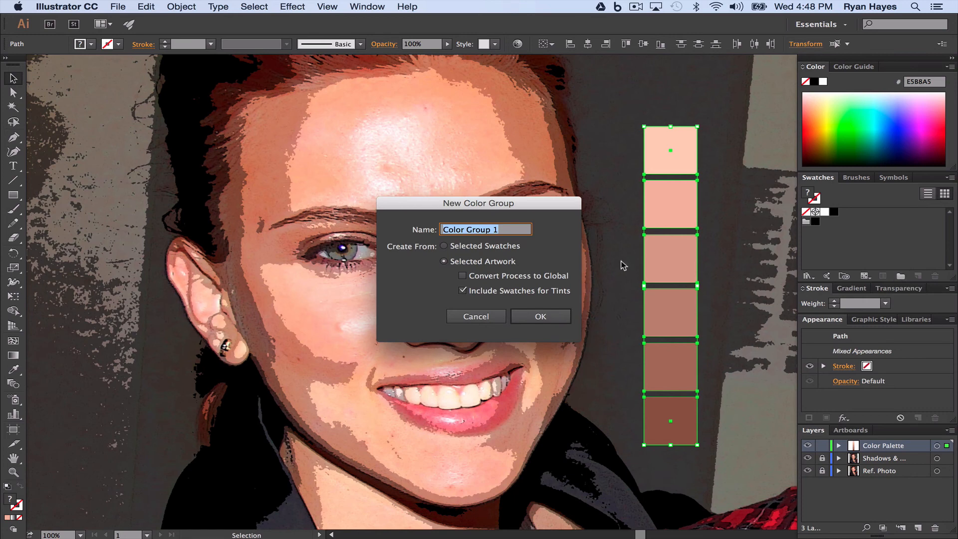
pyautogui.write('Skintones')
pyautogui.click(532, 317)
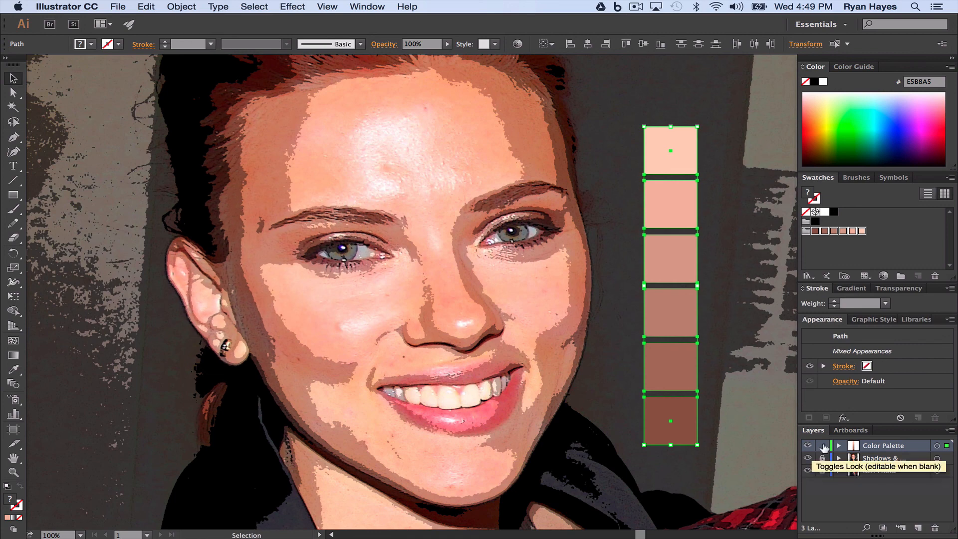
# Step: Lock and hide the Color Palette layer
pyautogui.click(823, 447)
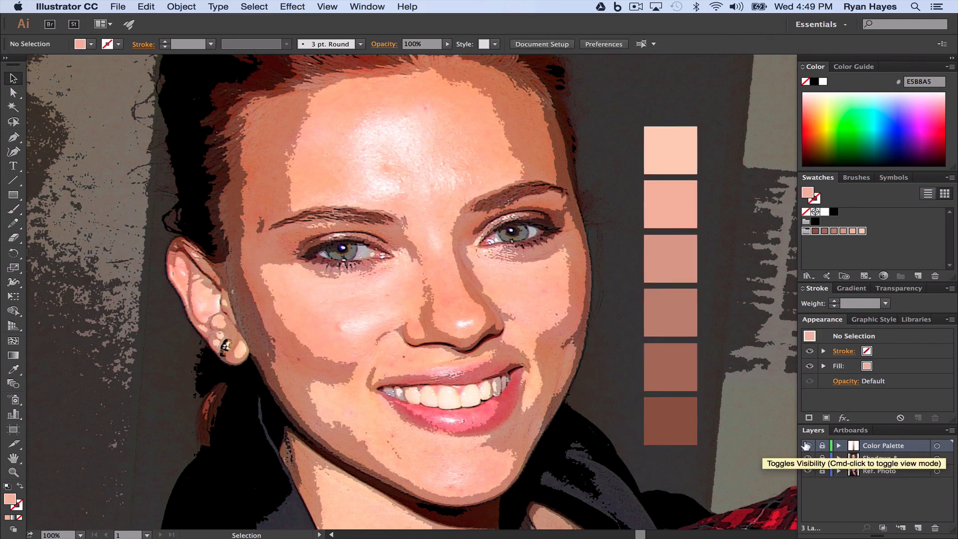
pyautogui.click(808, 446)
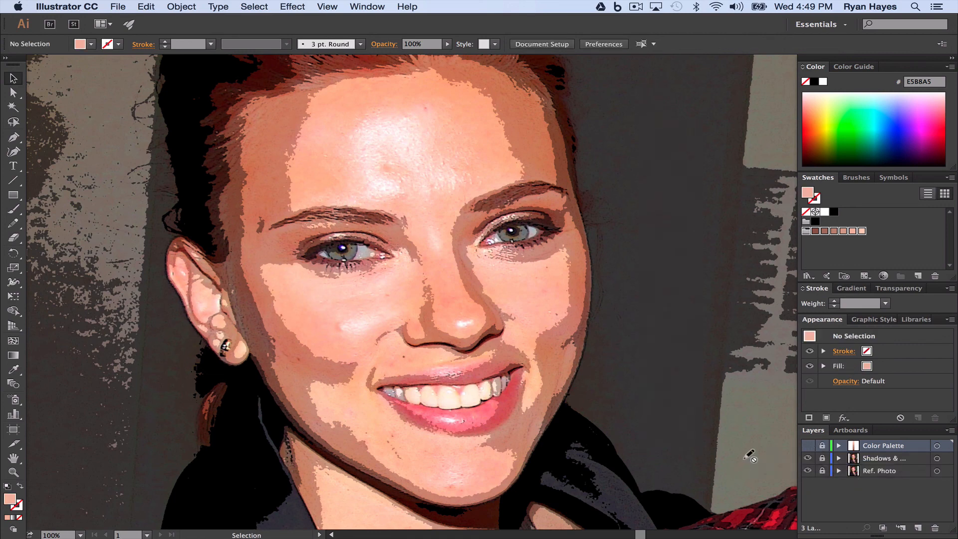